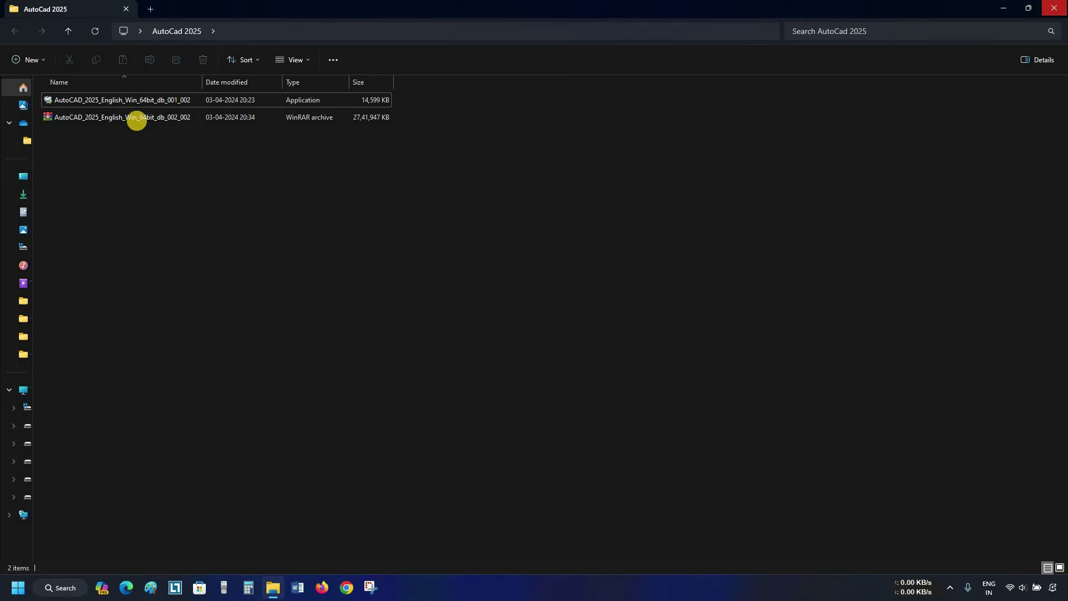
- Create the Autodesk AutoCAD 2025 installer from the AutoCAD_2025_English_Win_64bit_db_001_002 application and run it
{"action": "left_click", "coordinate": [136, 100]}
{"action": "left_click", "coordinate": [144, 115]}
{"action": "left_click", "coordinate": [146, 104]}
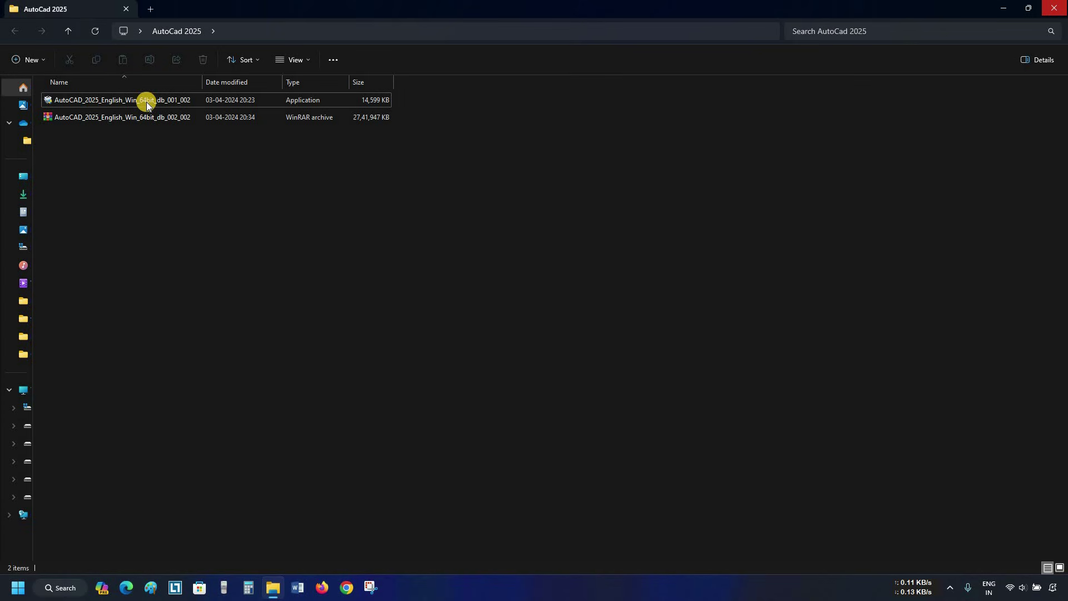
{"action": "double_click", "coordinate": [147, 104]}
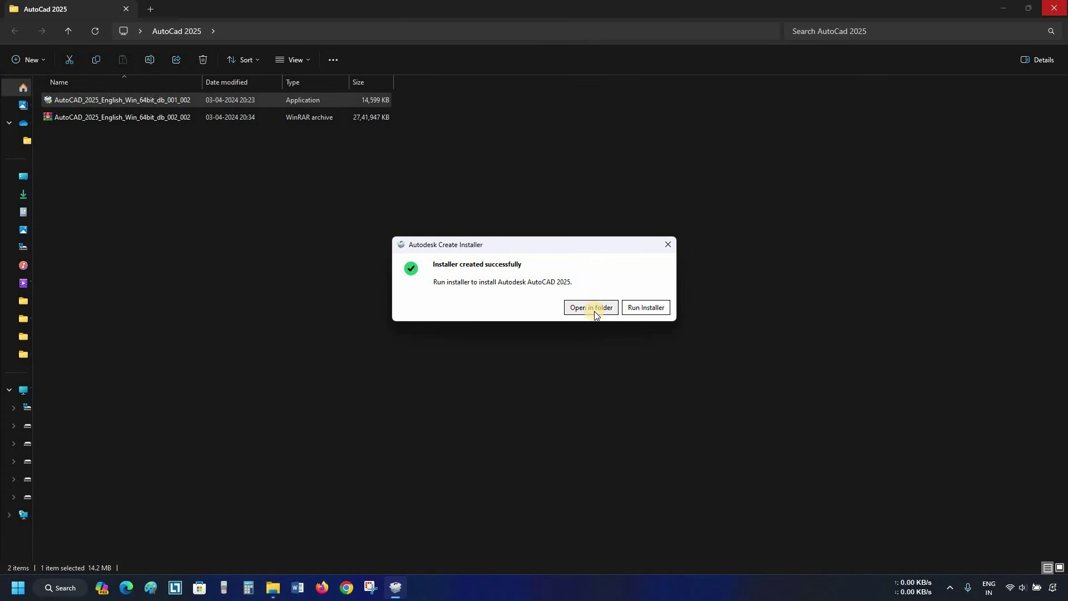
{"action": "left_click", "coordinate": [644, 310]}
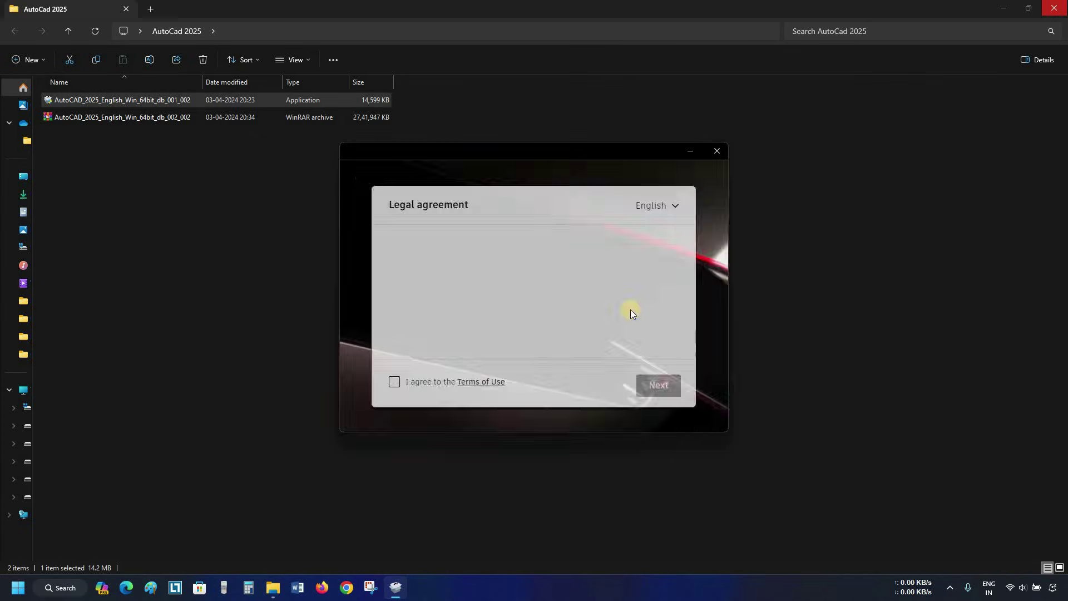
- Agree to the Terms of Use and install AutoCAD 2025 in C:\Program Files\Autodesk
{"action": "left_click", "coordinate": [395, 382]}
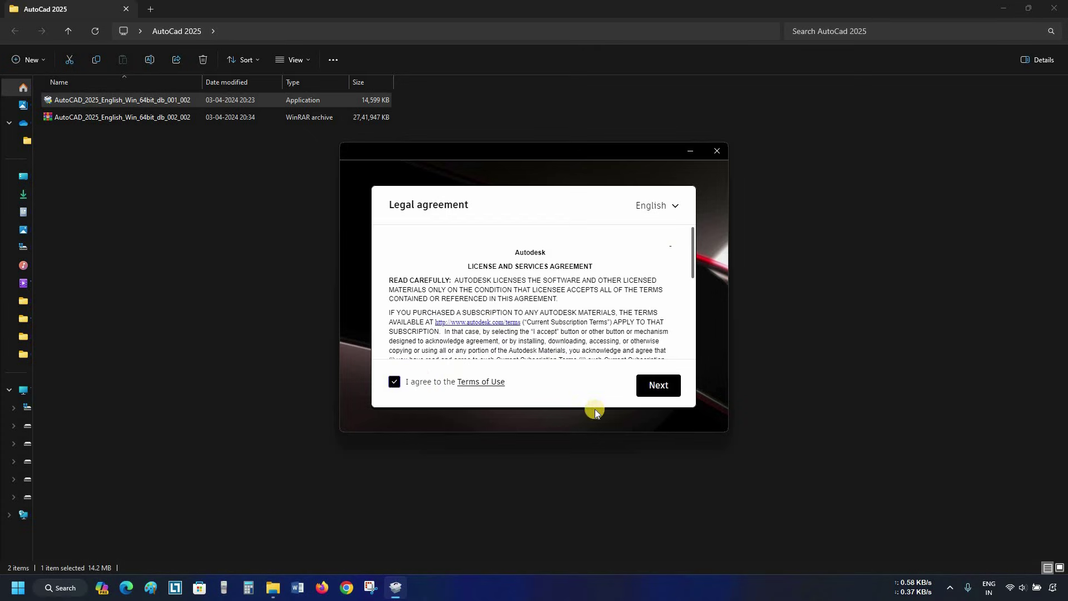
{"action": "left_click", "coordinate": [657, 386]}
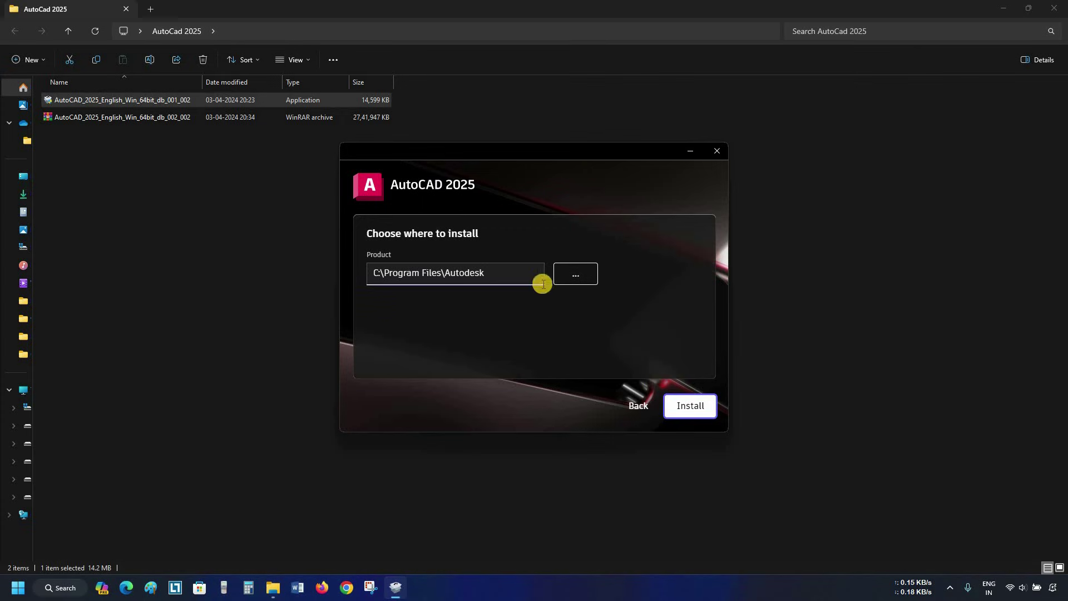
{"action": "left_click", "coordinate": [688, 408]}
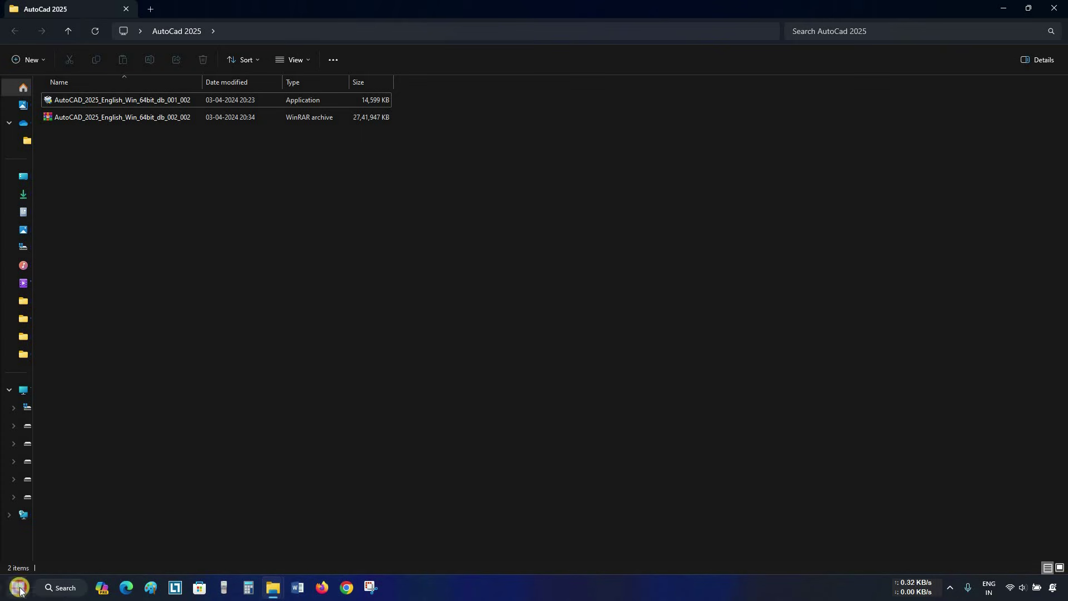
- Launch AutoCAD 2025 - English and migrate the available custom settings from AutoCAD 2020 - English, viewing and closing the migration log
{"action": "left_click", "coordinate": [18, 587]}
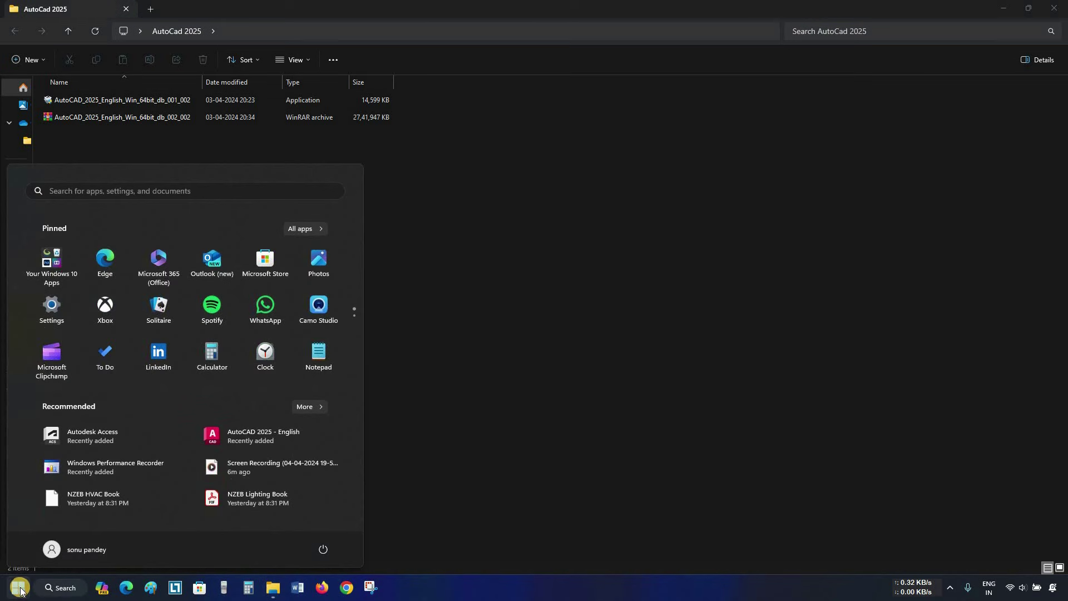
{"action": "left_click", "coordinate": [249, 437]}
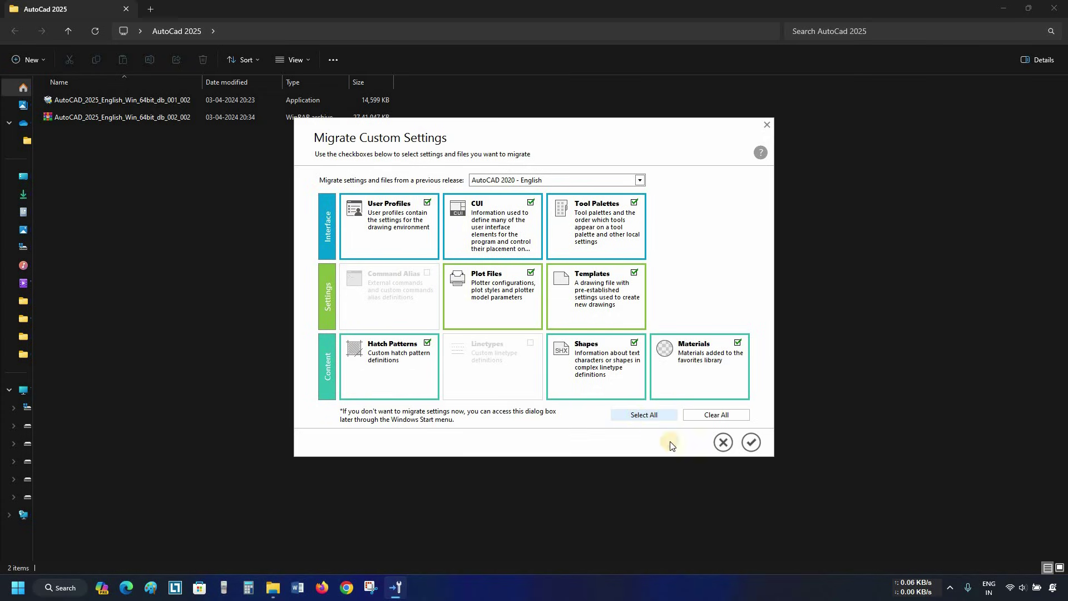
{"action": "left_click", "coordinate": [751, 442]}
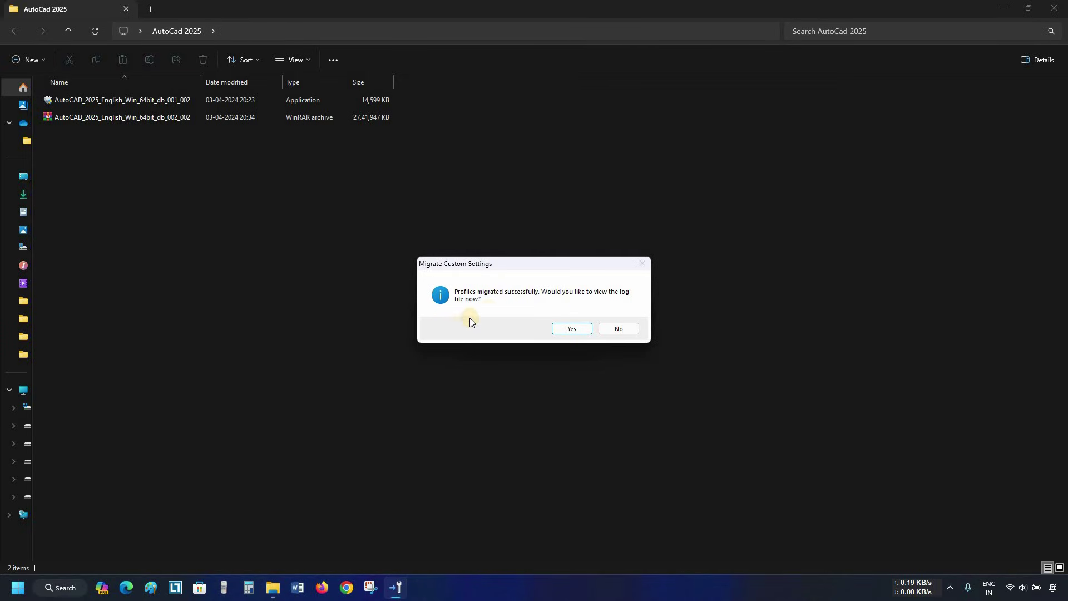
{"action": "left_click", "coordinate": [577, 331]}
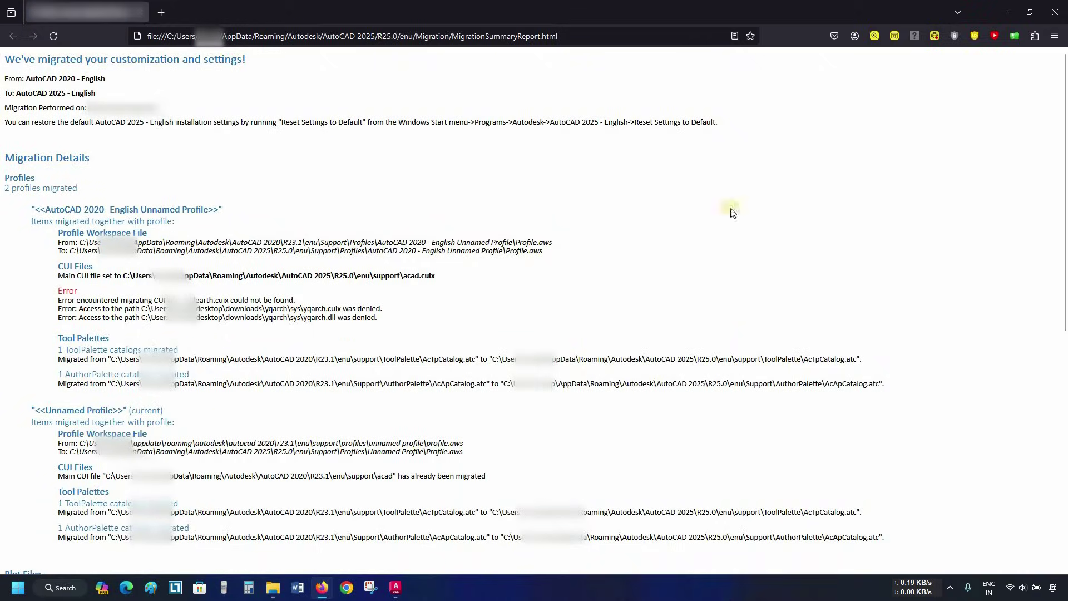
{"action": "left_click", "coordinate": [1052, 8]}
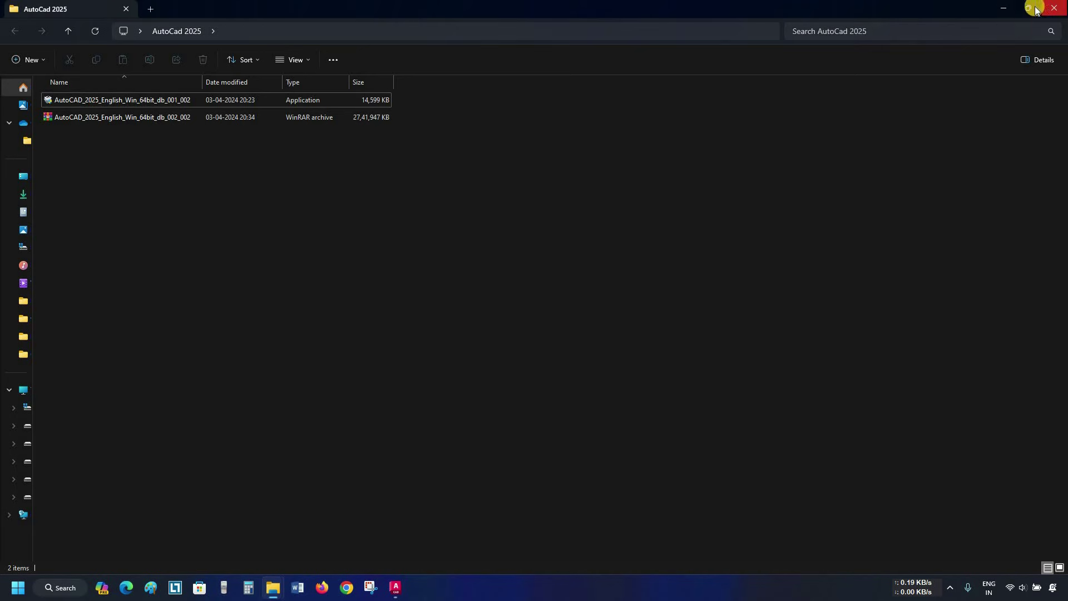
- Switch to AutoCAD 2025, maximize its window and close the Announcements pane
{"action": "left_click", "coordinate": [404, 536]}
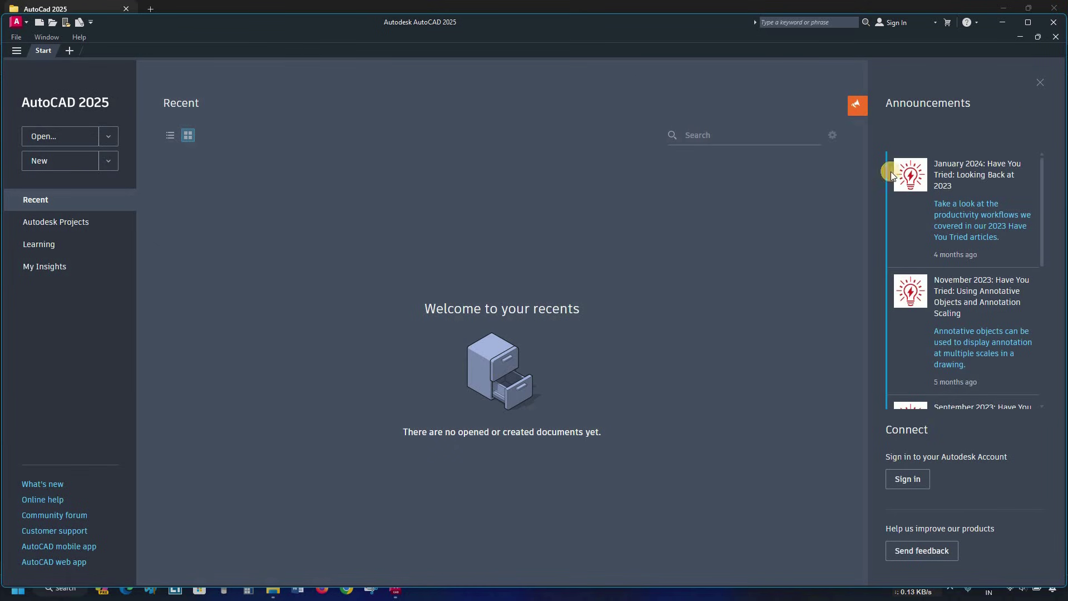
{"action": "left_click", "coordinate": [1031, 22]}
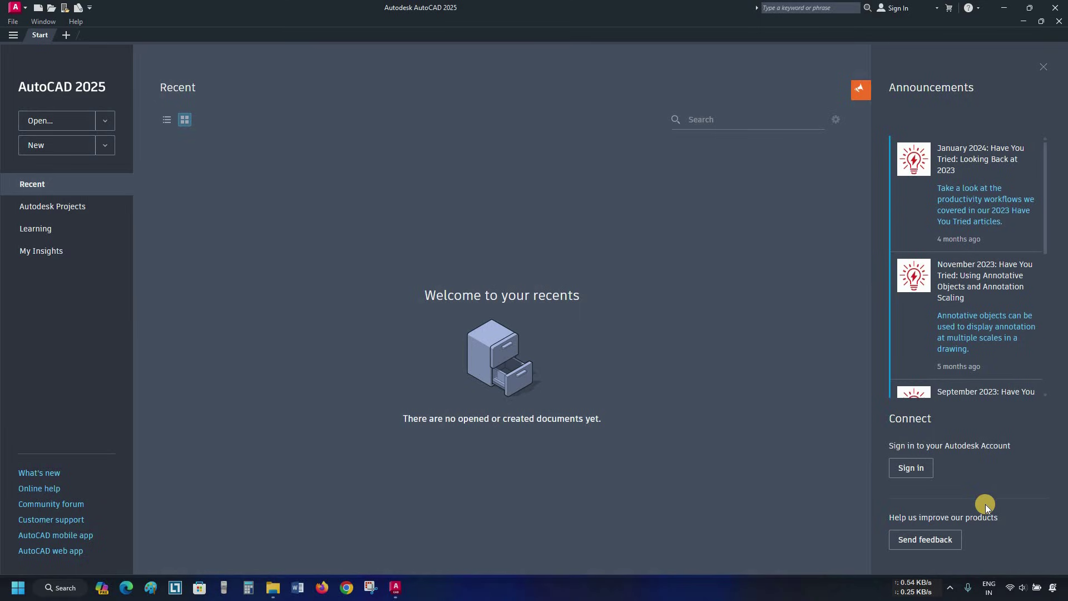
{"action": "left_click", "coordinate": [1044, 67]}
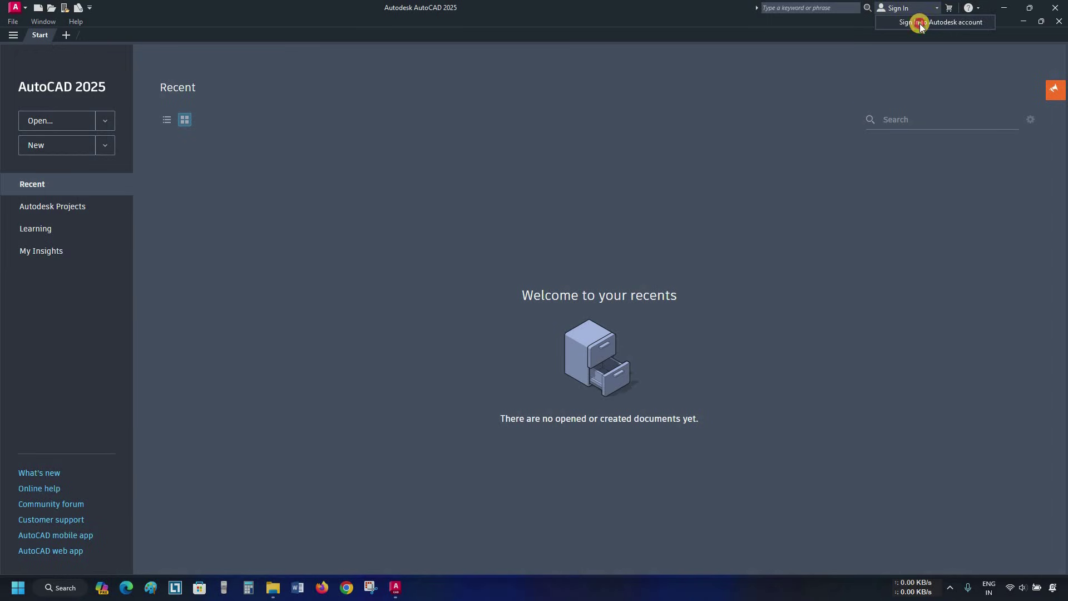
- Start signing in to the Autodesk account and submit the account's e-mail address
{"action": "left_click", "coordinate": [920, 23]}
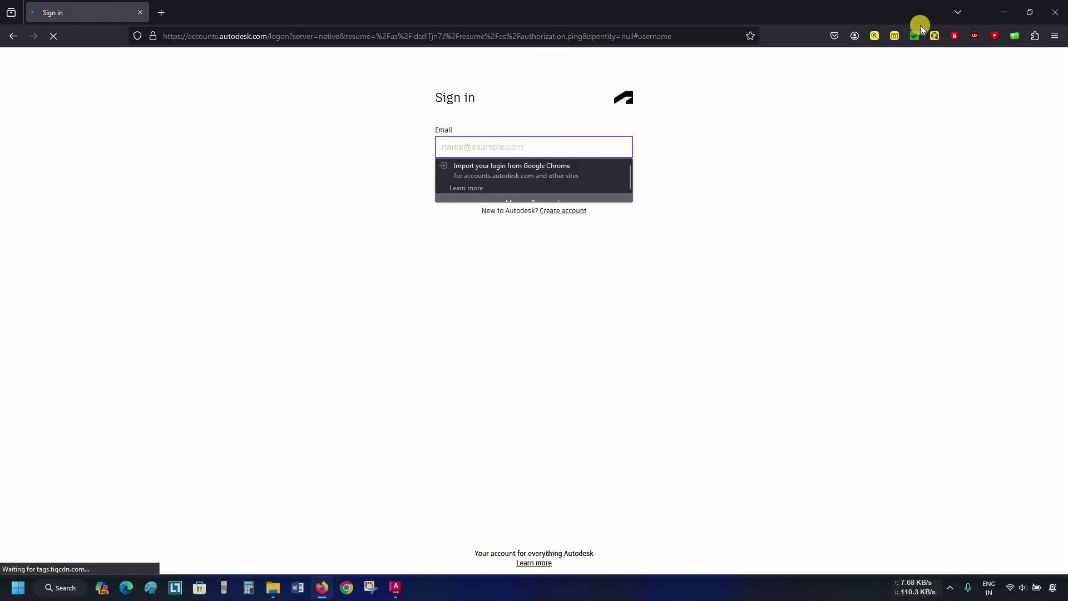
{"action": "left_click", "coordinate": [496, 146]}
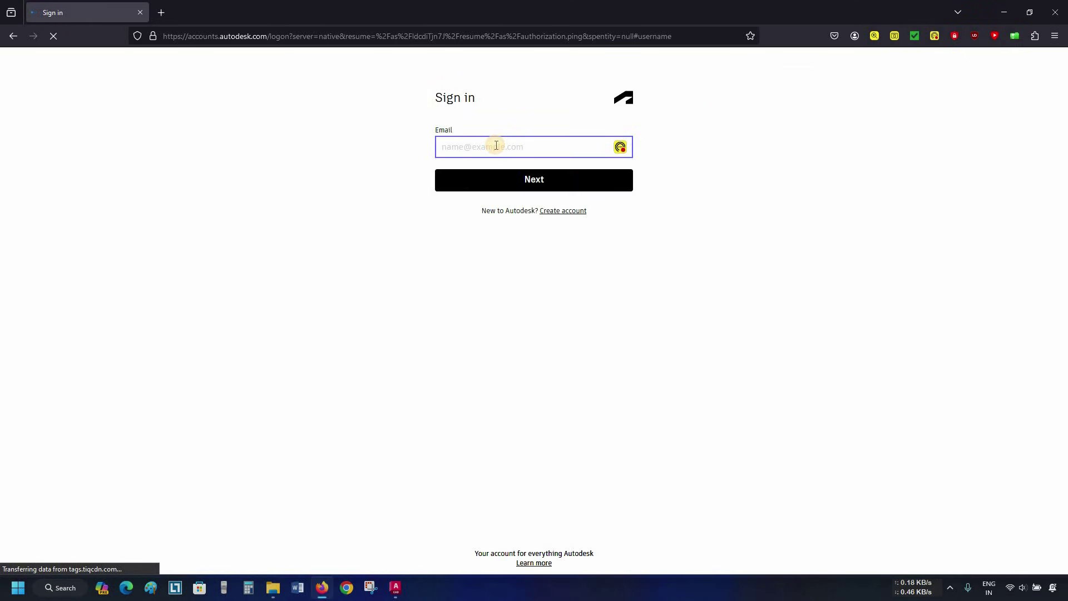
{"action": "left_click", "coordinate": [495, 145]}
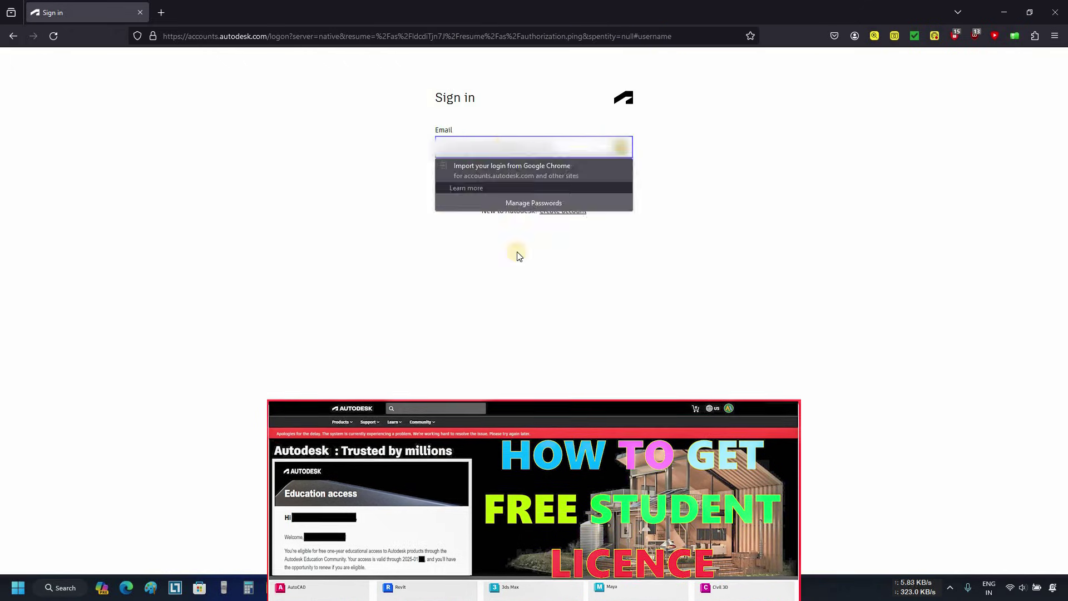
{"action": "left_click", "coordinate": [525, 275]}
{"action": "left_click", "coordinate": [534, 180]}
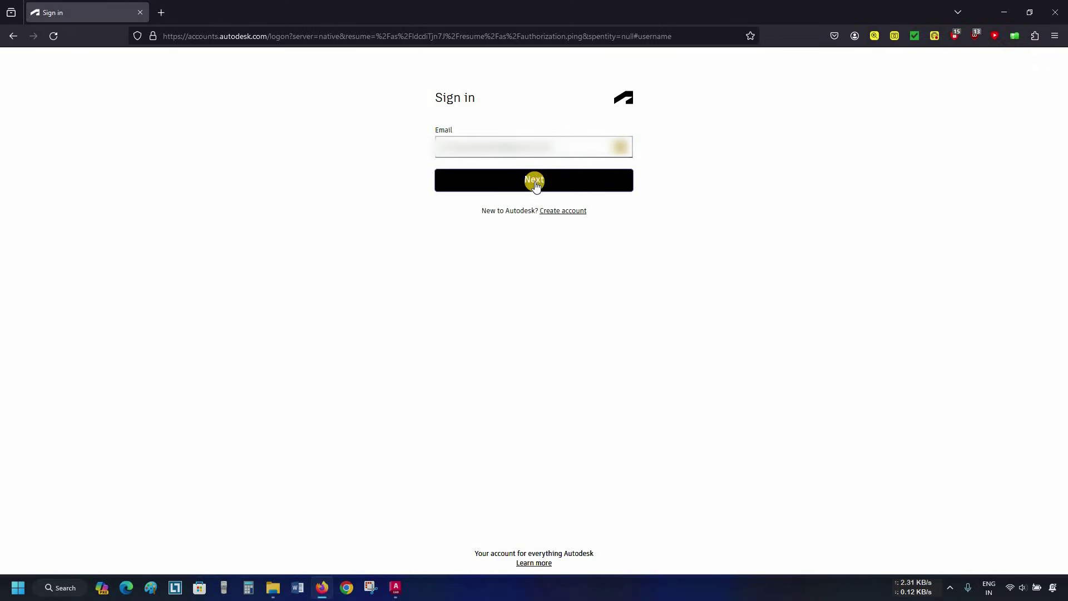
- Enter the Autodesk account password and complete the sign-in
{"action": "type", "text": "•••••••"}
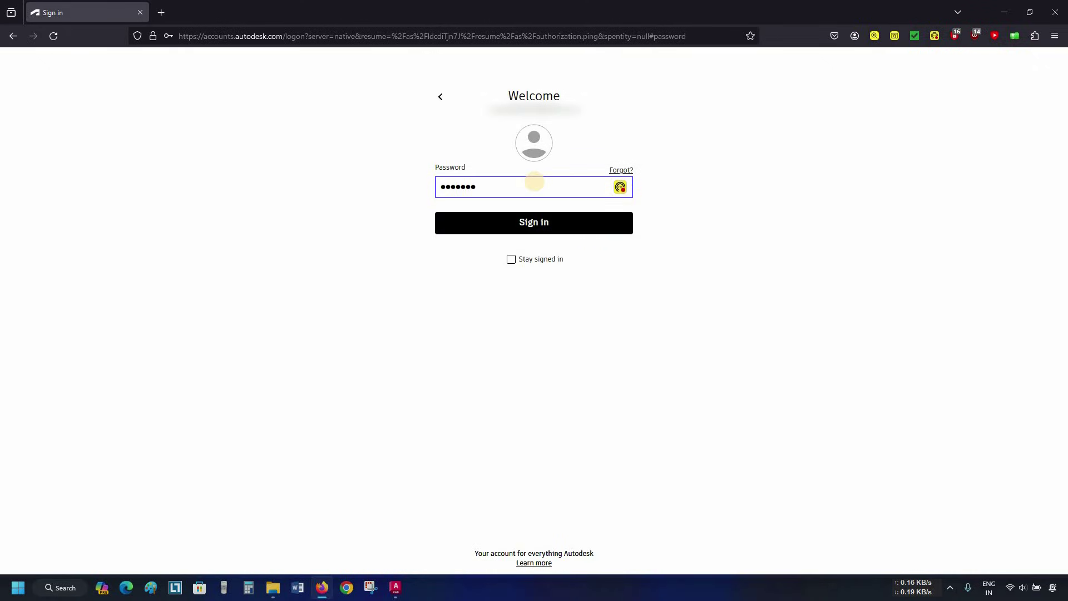
{"action": "type", "text": "••••"}
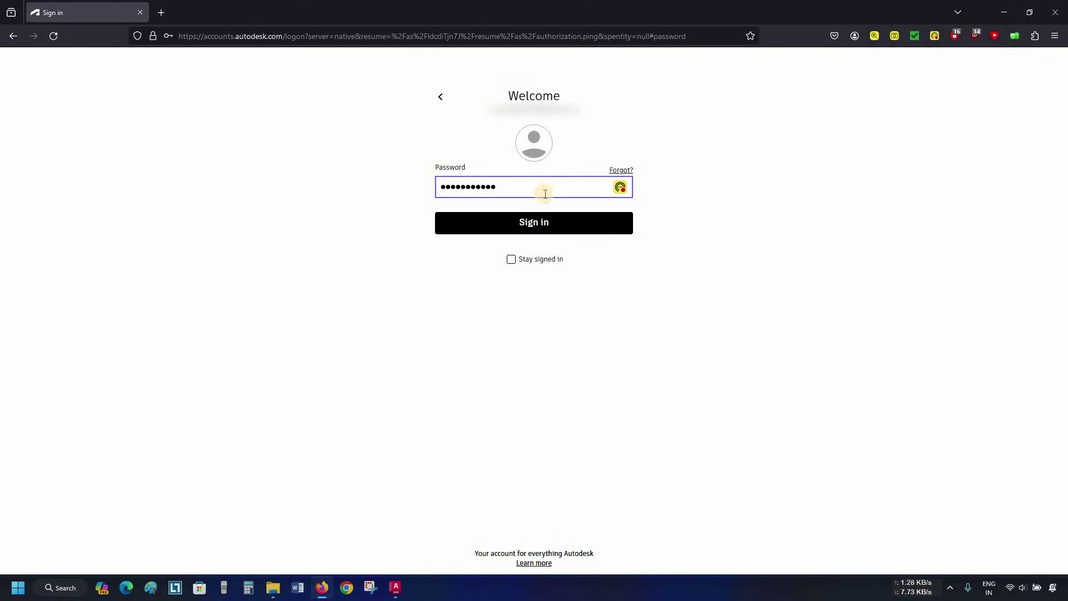
{"action": "left_click", "coordinate": [555, 221]}
{"action": "left_click", "coordinate": [312, 174]}
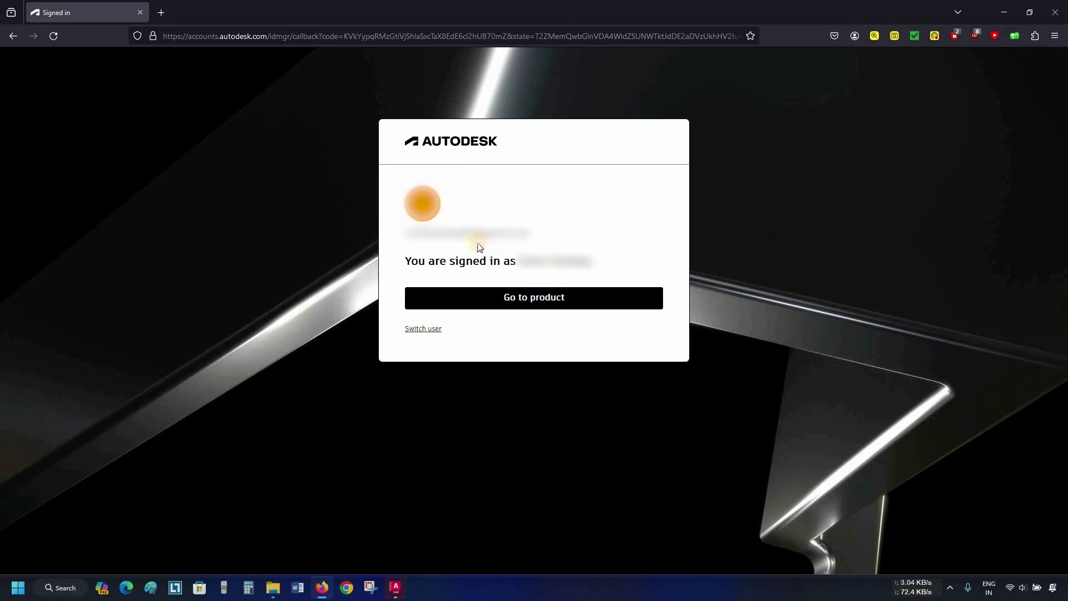
- Return to the product, always allowing accounts.autodesk.com to open adskidmgr links, and retry the redirect before minimizing the browser
{"action": "left_click", "coordinate": [527, 302]}
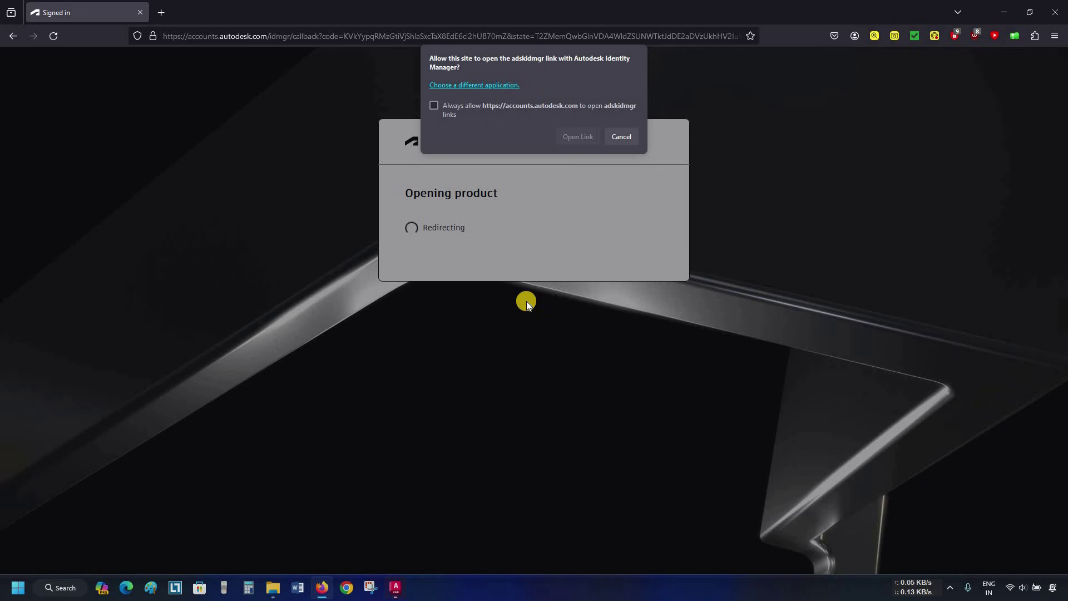
{"action": "left_click", "coordinate": [434, 106]}
{"action": "left_click", "coordinate": [578, 137]}
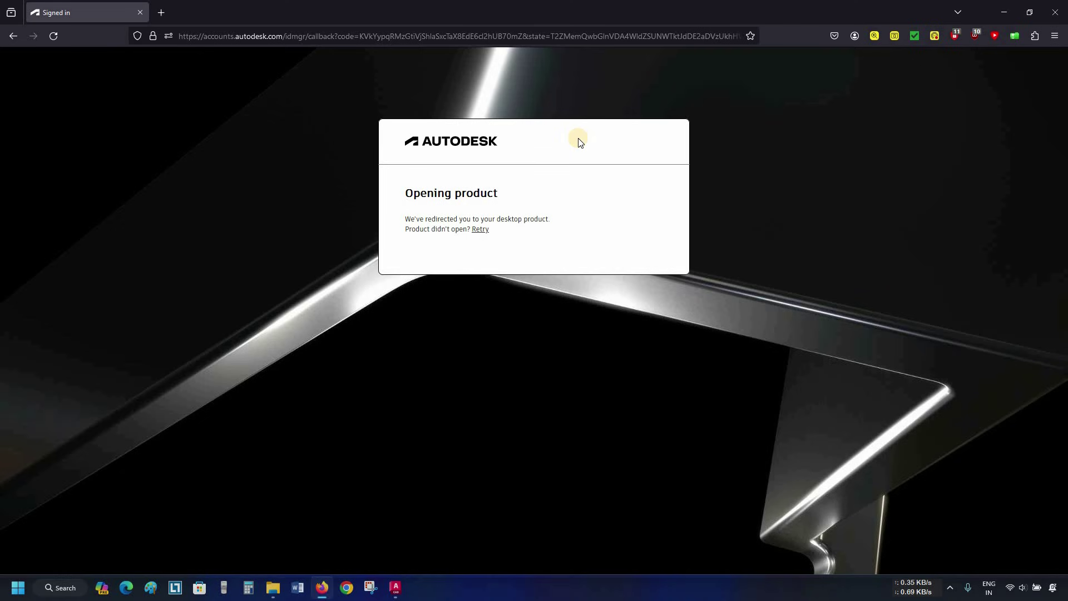
{"action": "left_click", "coordinate": [480, 230]}
{"action": "left_click", "coordinate": [998, 15]}
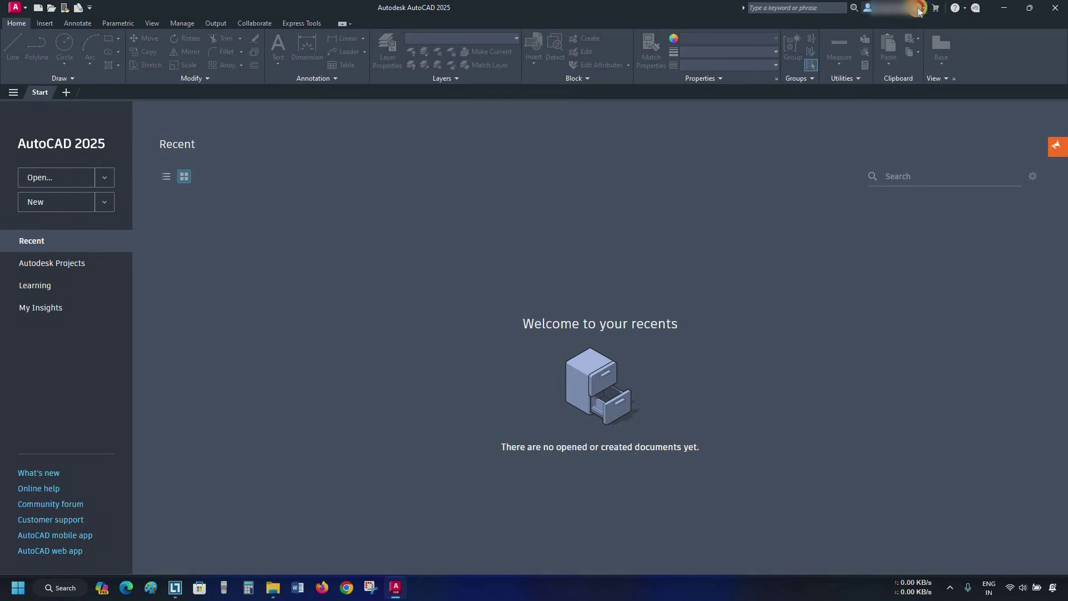
- Examine the AutoCAD license in the License Manager and the available license types, and close the dialog
{"action": "left_click", "coordinate": [911, 8]}
{"action": "left_click", "coordinate": [917, 51]}
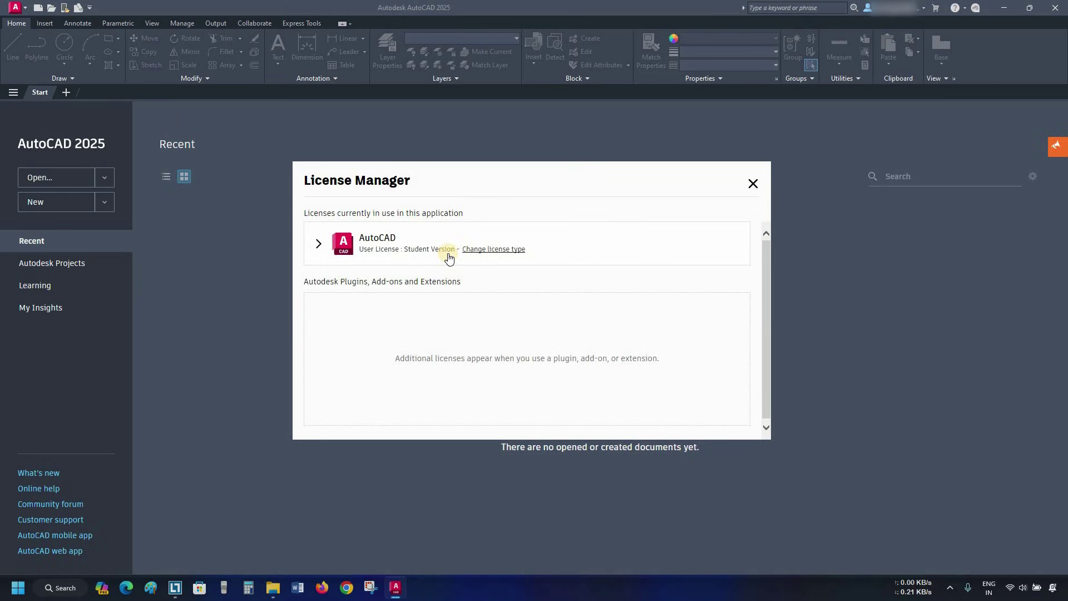
{"action": "left_click", "coordinate": [490, 249]}
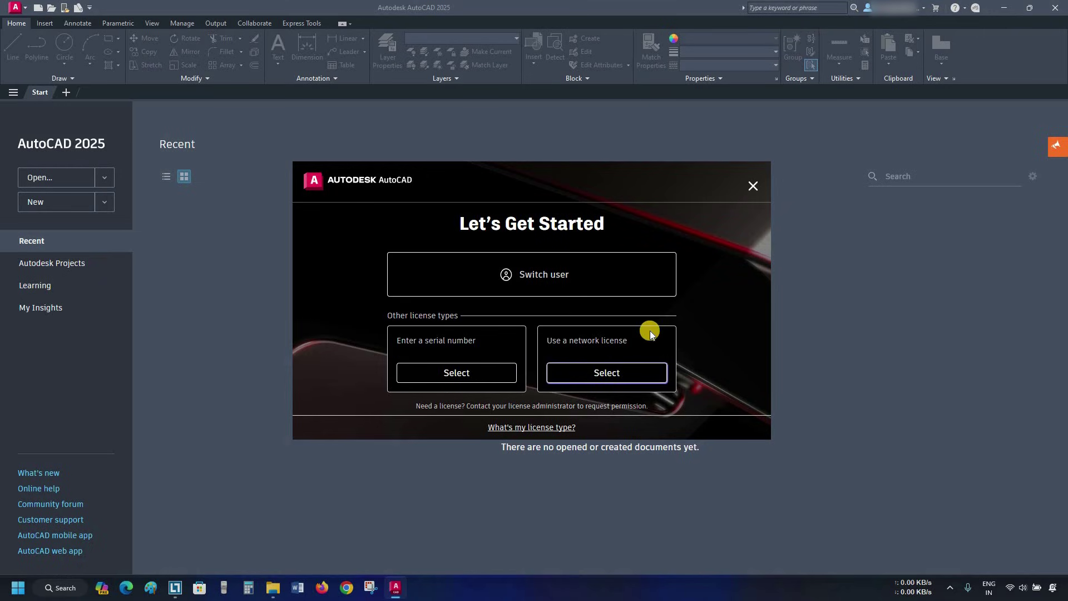
{"action": "left_click", "coordinate": [752, 184]}
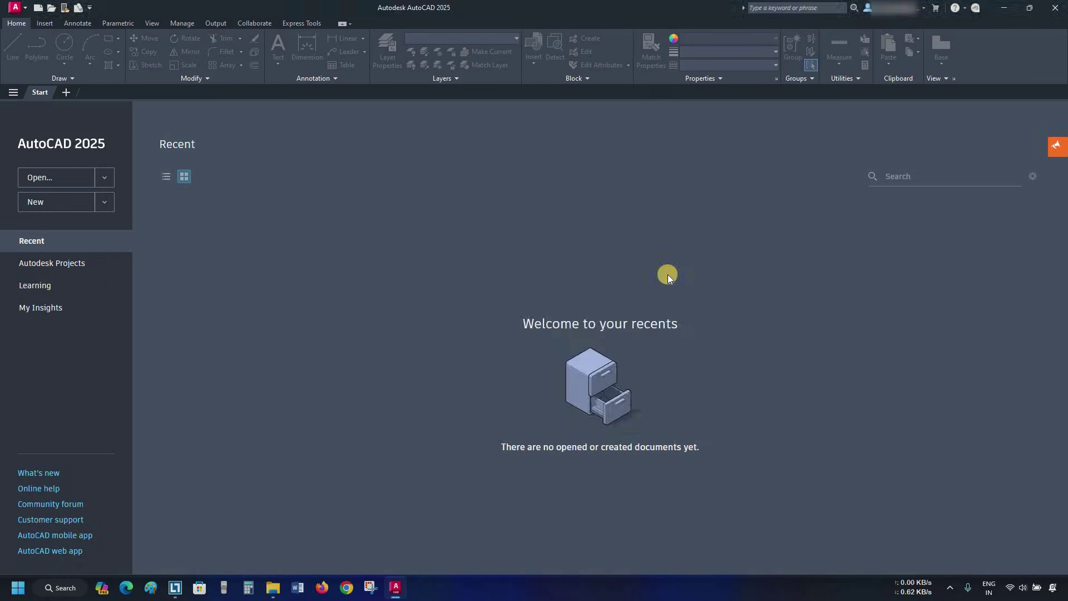
- Look at the extracted installer's image folder in File Explorer and minimize the window
{"action": "left_click", "coordinate": [272, 587]}
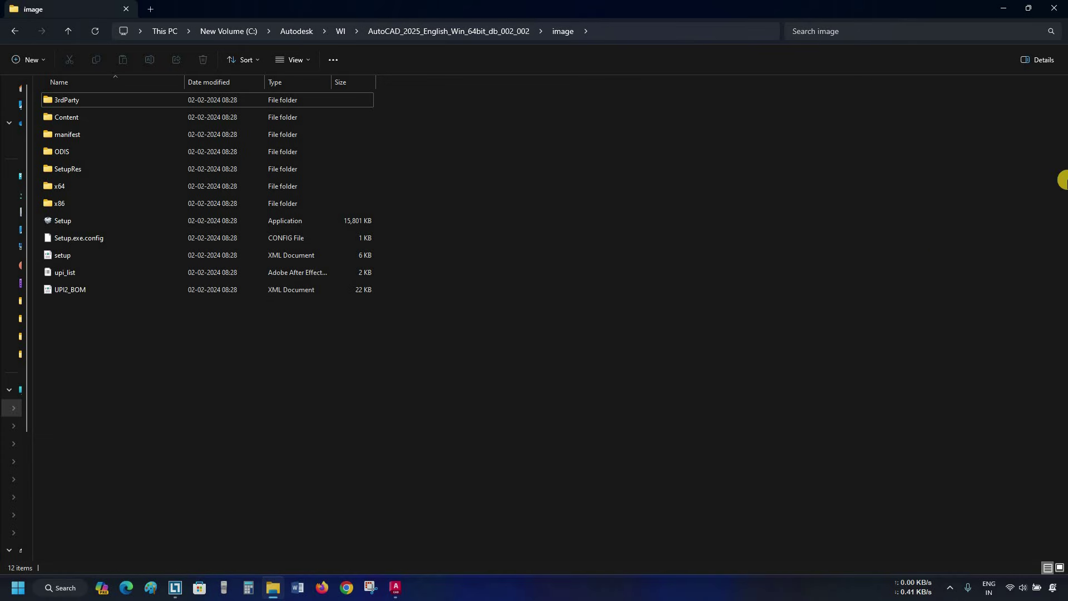
{"action": "left_click", "coordinate": [1010, 10]}
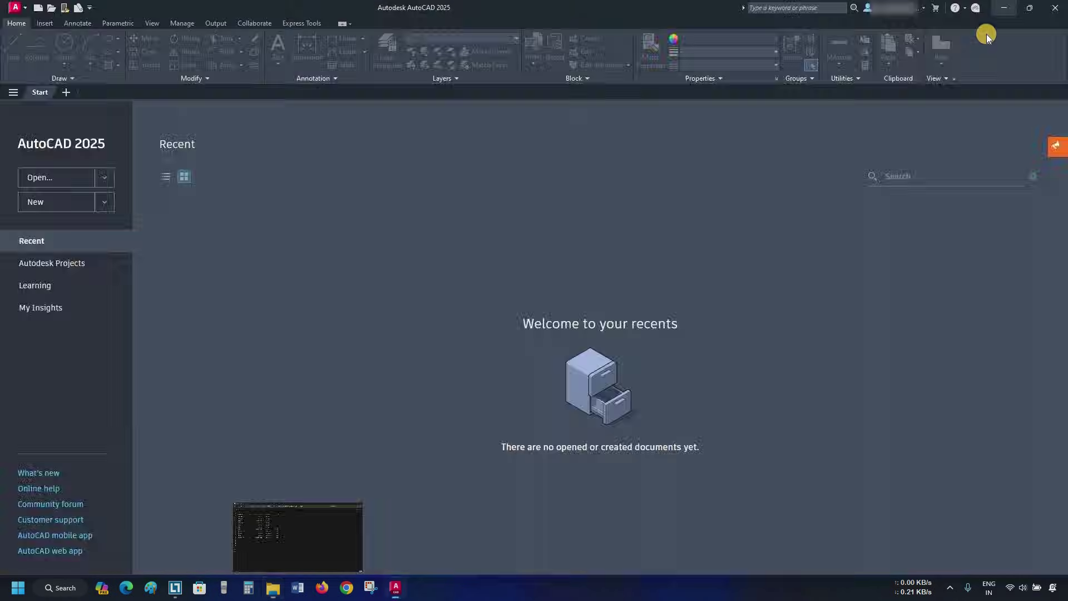
- Create a new blank drawing from the AutoCAD Start page
{"action": "left_click", "coordinate": [60, 206]}
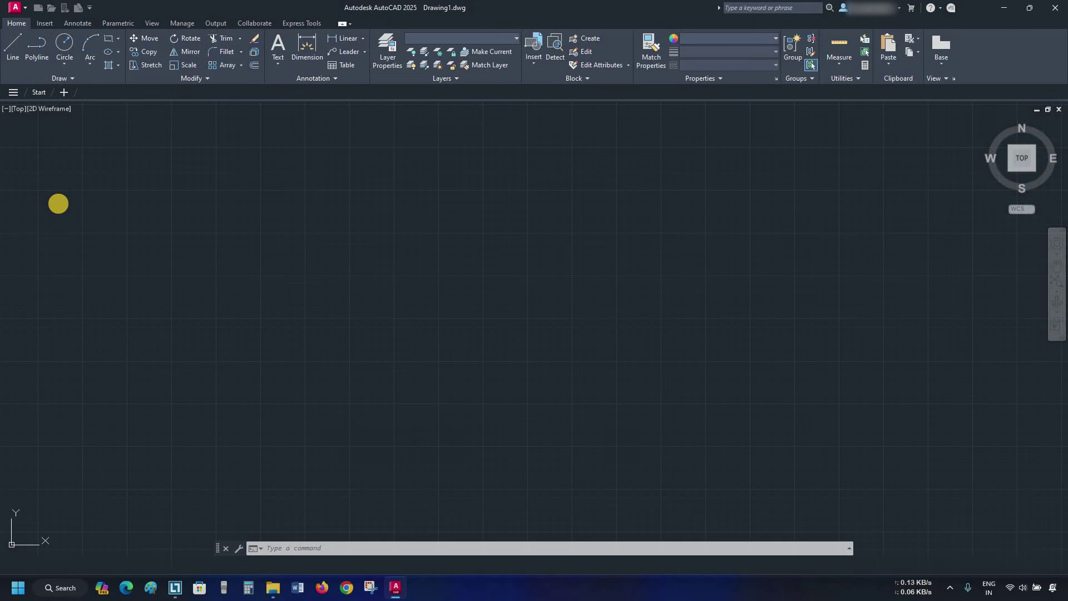